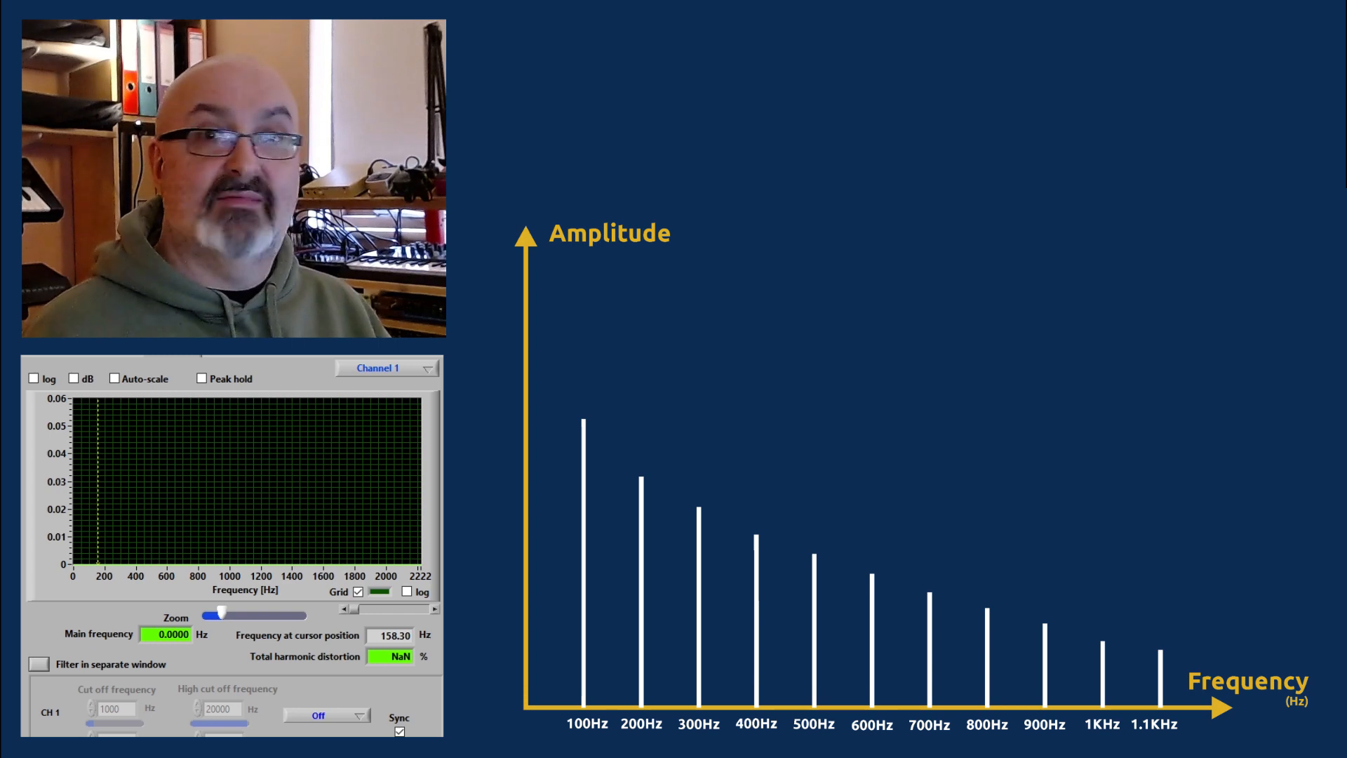
Widen the spectrum analyser's frequency axis to span 0–5000 Hz
{"action": "left_click_drag", "start_coordinate": [219, 614], "coordinate": [210, 615]}
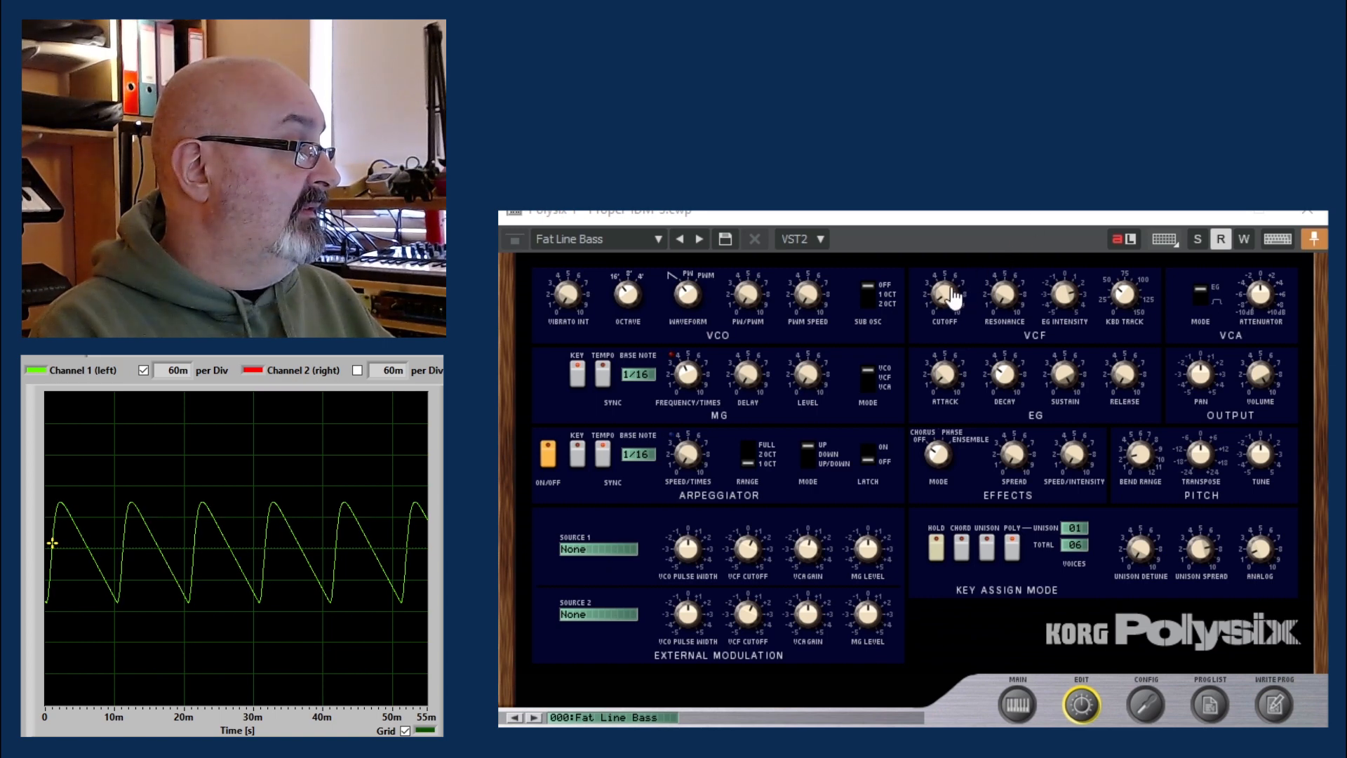
Lower the VCF cutoff until the scope shows a sine, then raise it back to about 6.88
{"action": "mouse_move", "coordinate": [945, 295]}
{"action": "left_click_drag", "start_coordinate": [945, 298], "coordinate": [944, 316]}
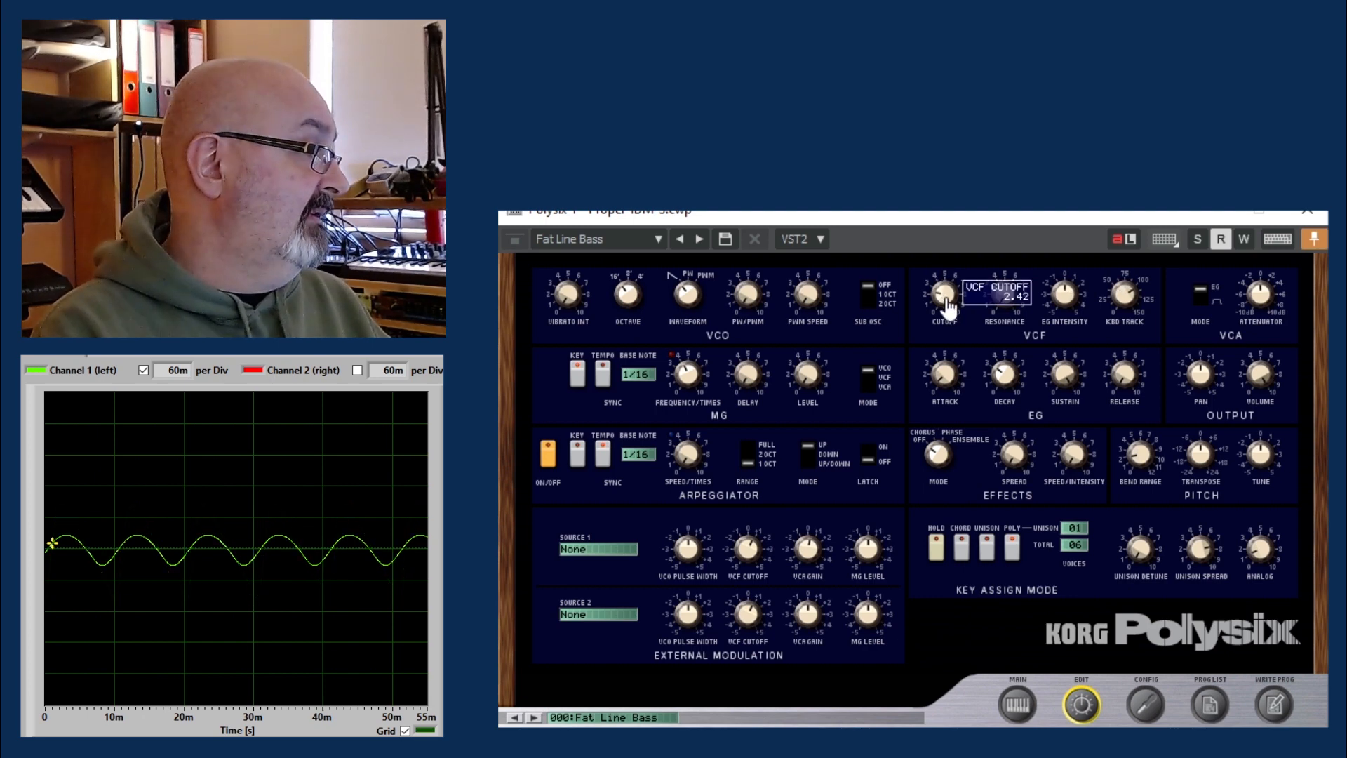
{"action": "left_click_drag", "start_coordinate": [946, 305], "coordinate": [935, 240]}
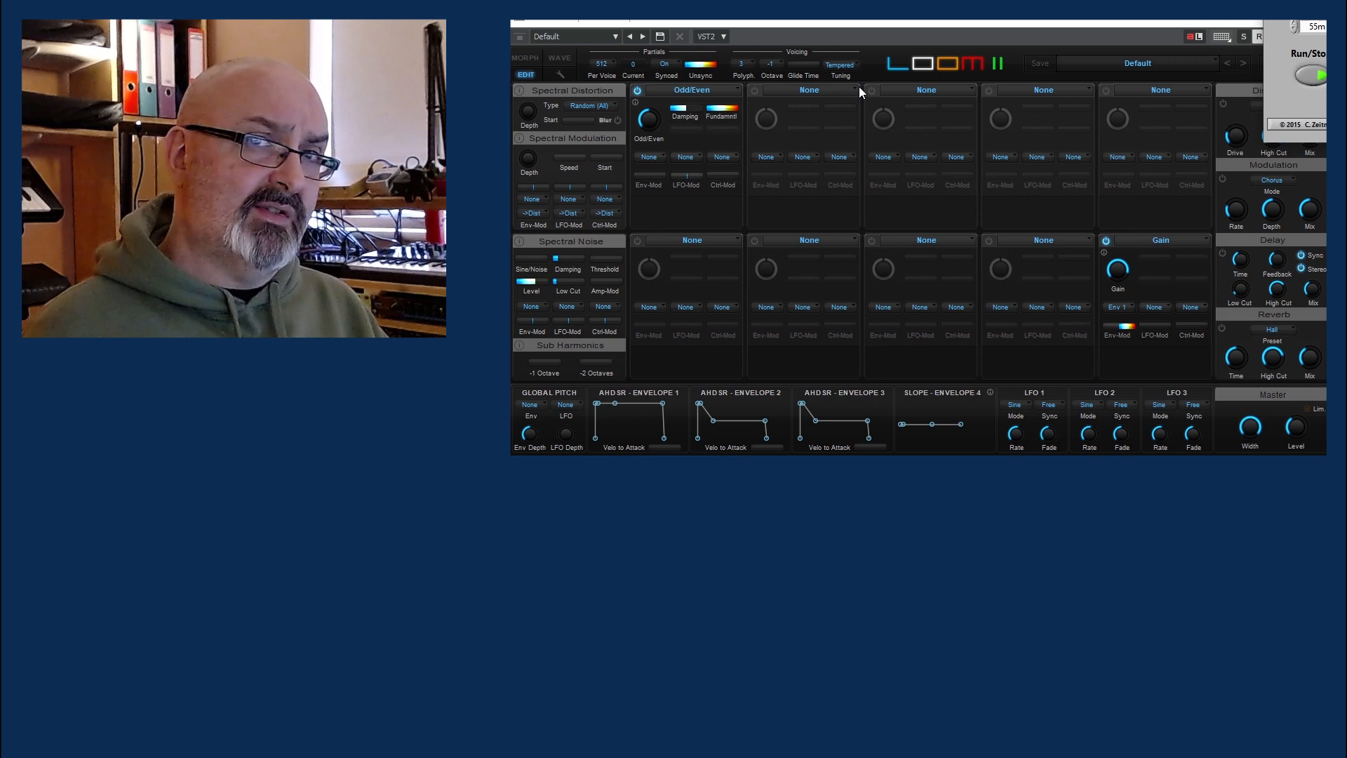
Load a Lowpass Filter into the second module slot and switch it on
{"action": "left_click", "coordinate": [859, 88]}
{"action": "mouse_move", "coordinate": [800, 120]}
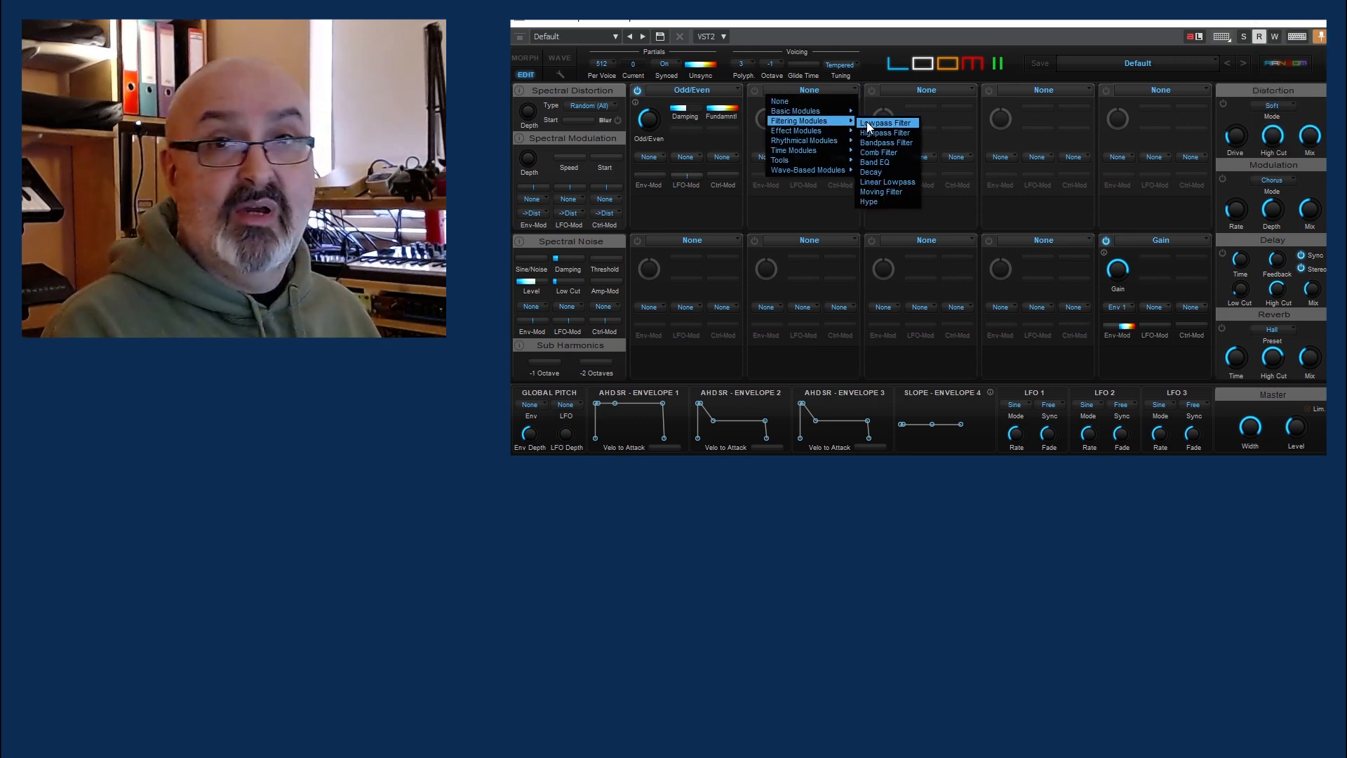
{"action": "left_click", "coordinate": [866, 121]}
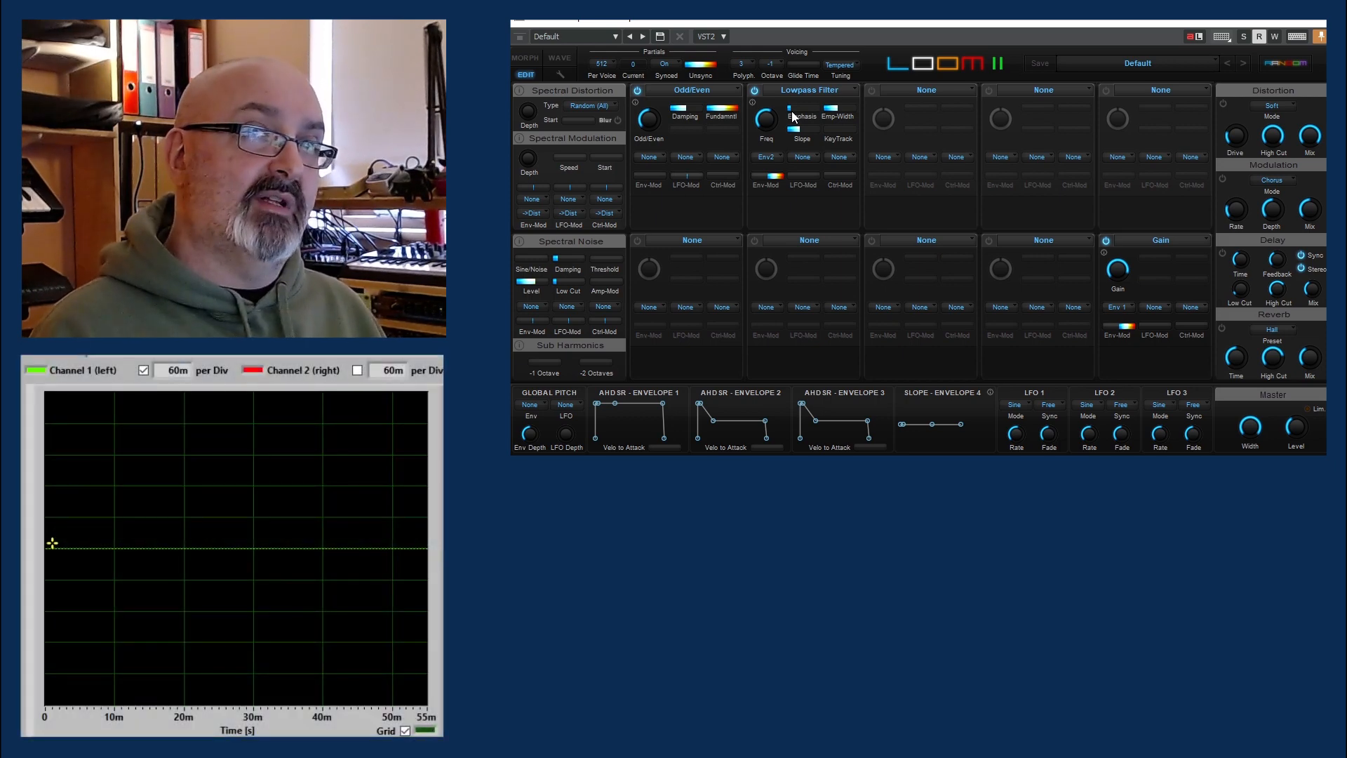
{"action": "left_click", "coordinate": [754, 91]}
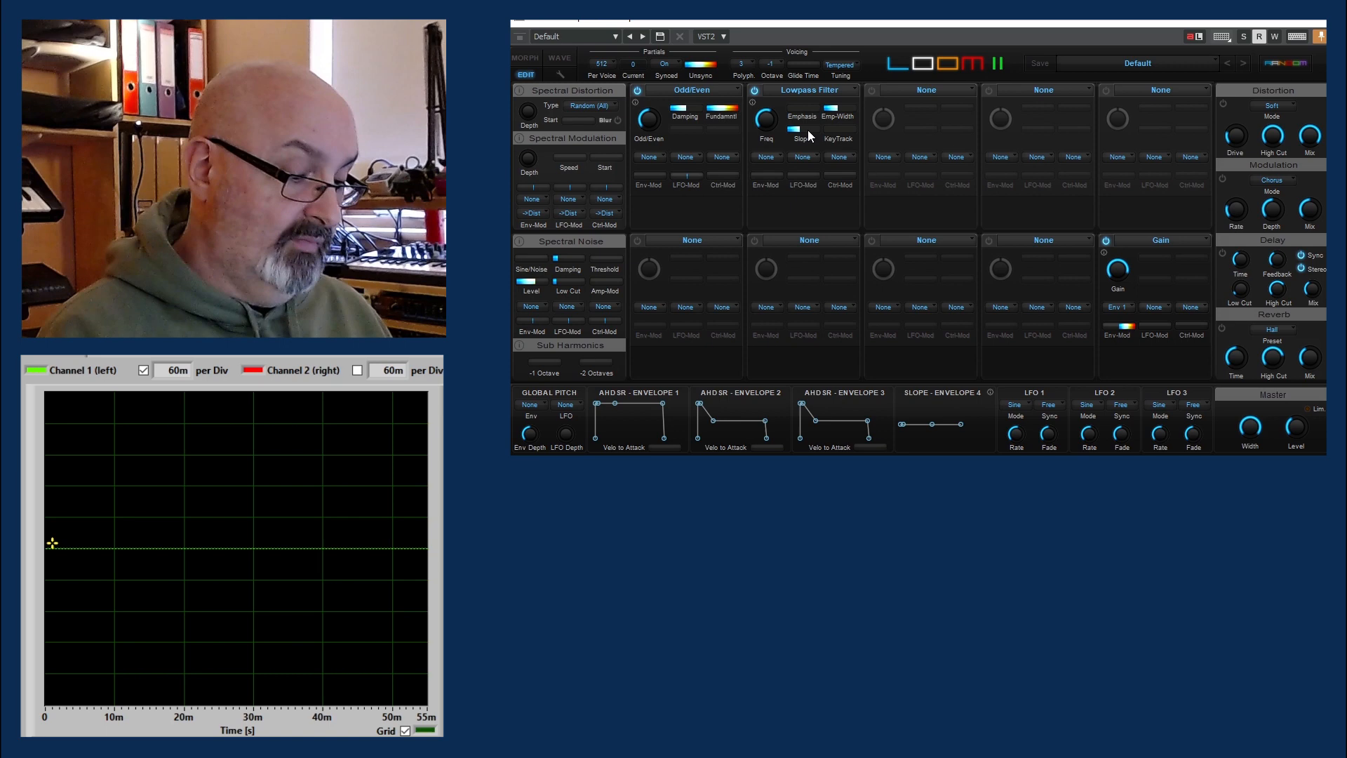
Set the lowpass slope to 88 dB and sweep its frequency to about 81%
{"action": "left_click_drag", "start_coordinate": [803, 128], "coordinate": [830, 134]}
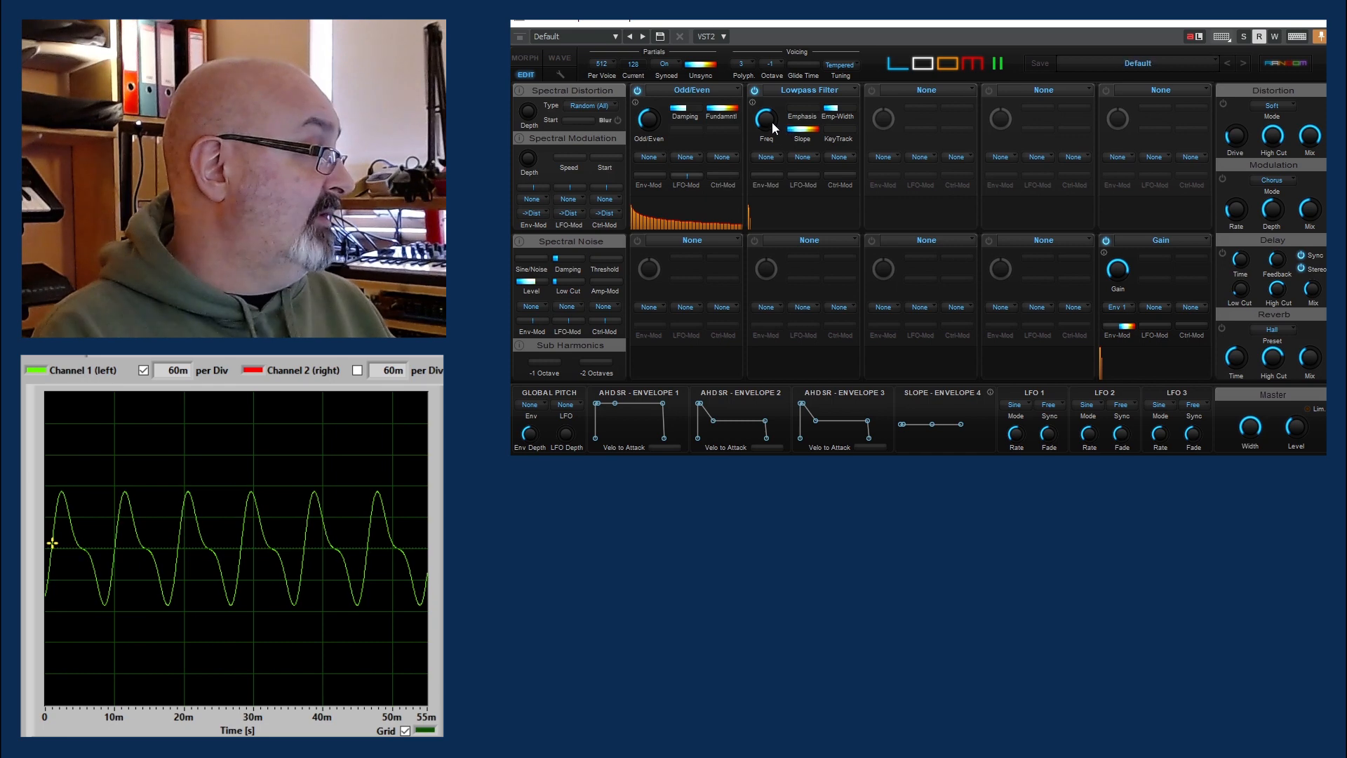
{"action": "left_click_drag", "start_coordinate": [770, 121], "coordinate": [766, 93]}
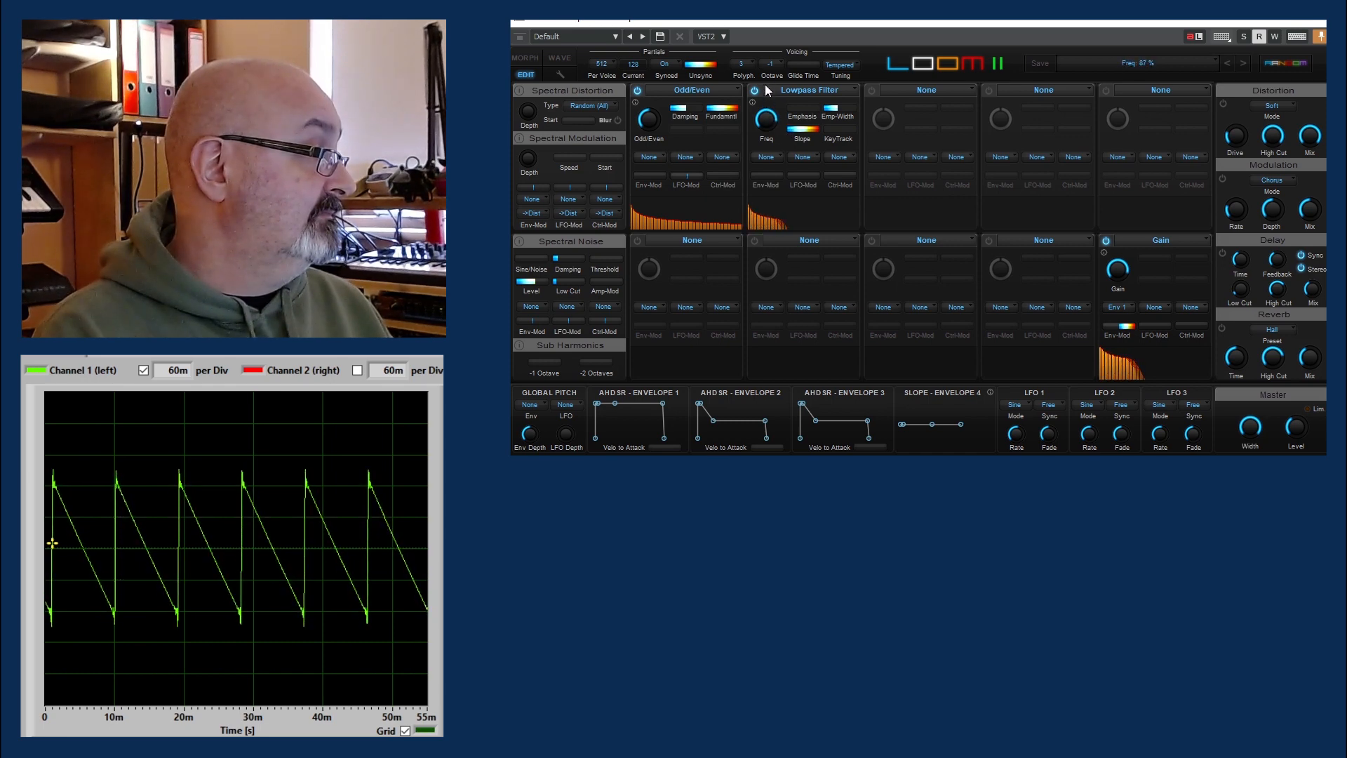
{"action": "left_click_drag", "start_coordinate": [767, 106], "coordinate": [767, 147]}
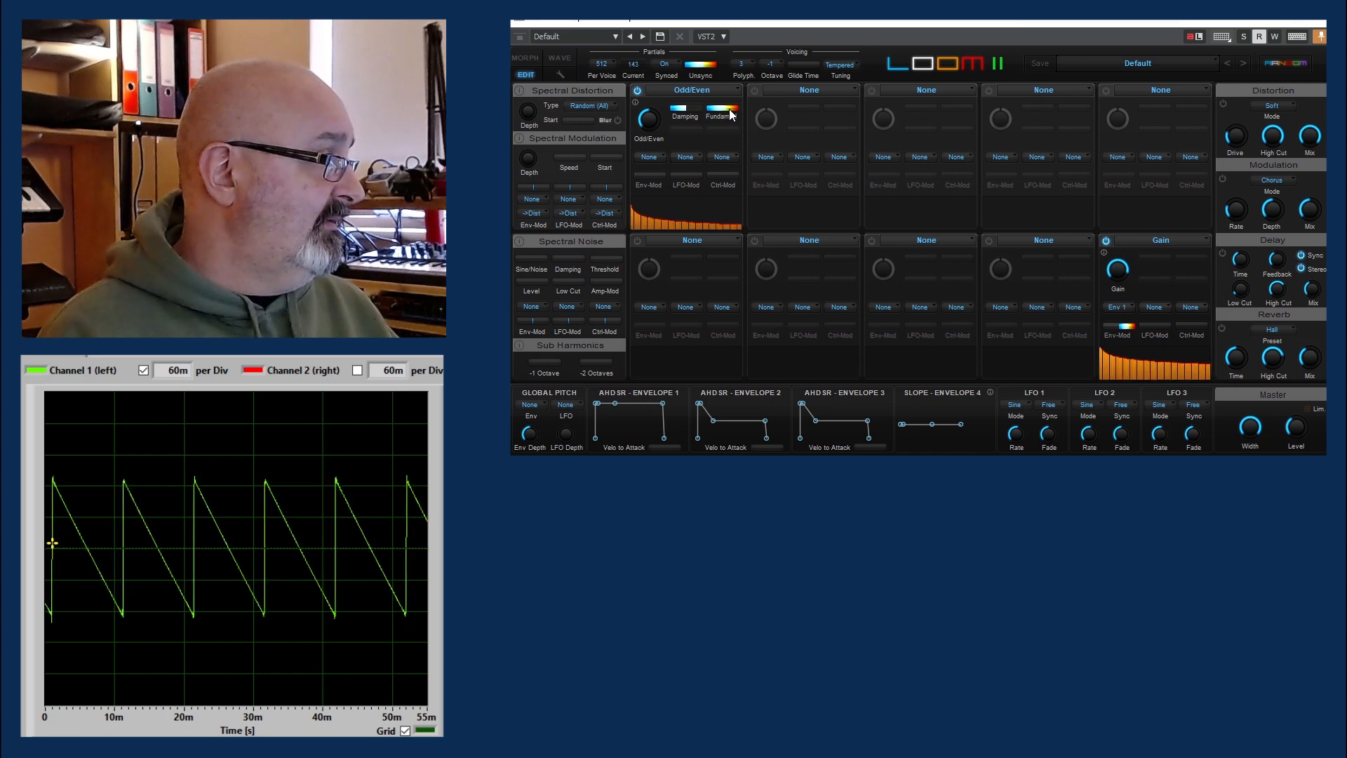
Sweep the Odd/Even Fundamntl amount from 0% up to 100%
{"action": "left_click_drag", "start_coordinate": [729, 114], "coordinate": [703, 108]}
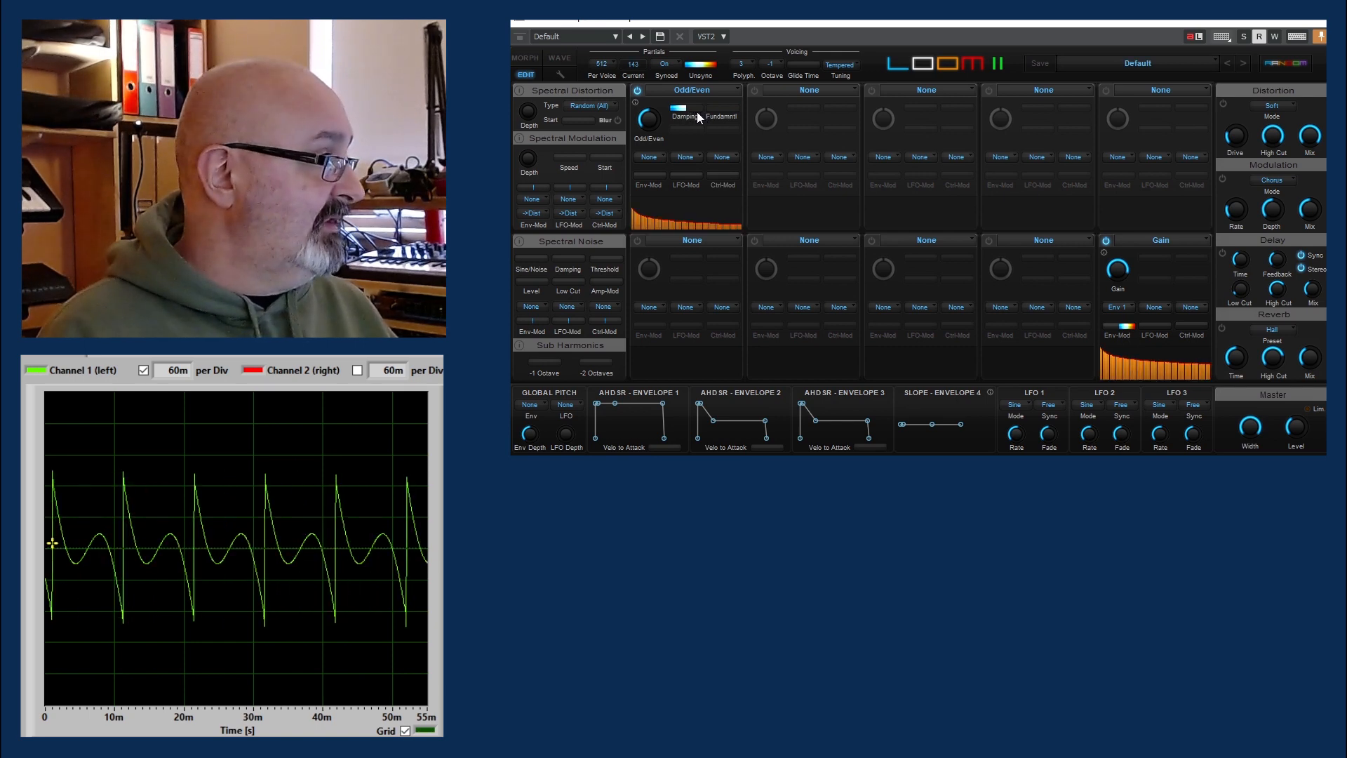
{"action": "left_click_drag", "start_coordinate": [707, 110], "coordinate": [742, 110]}
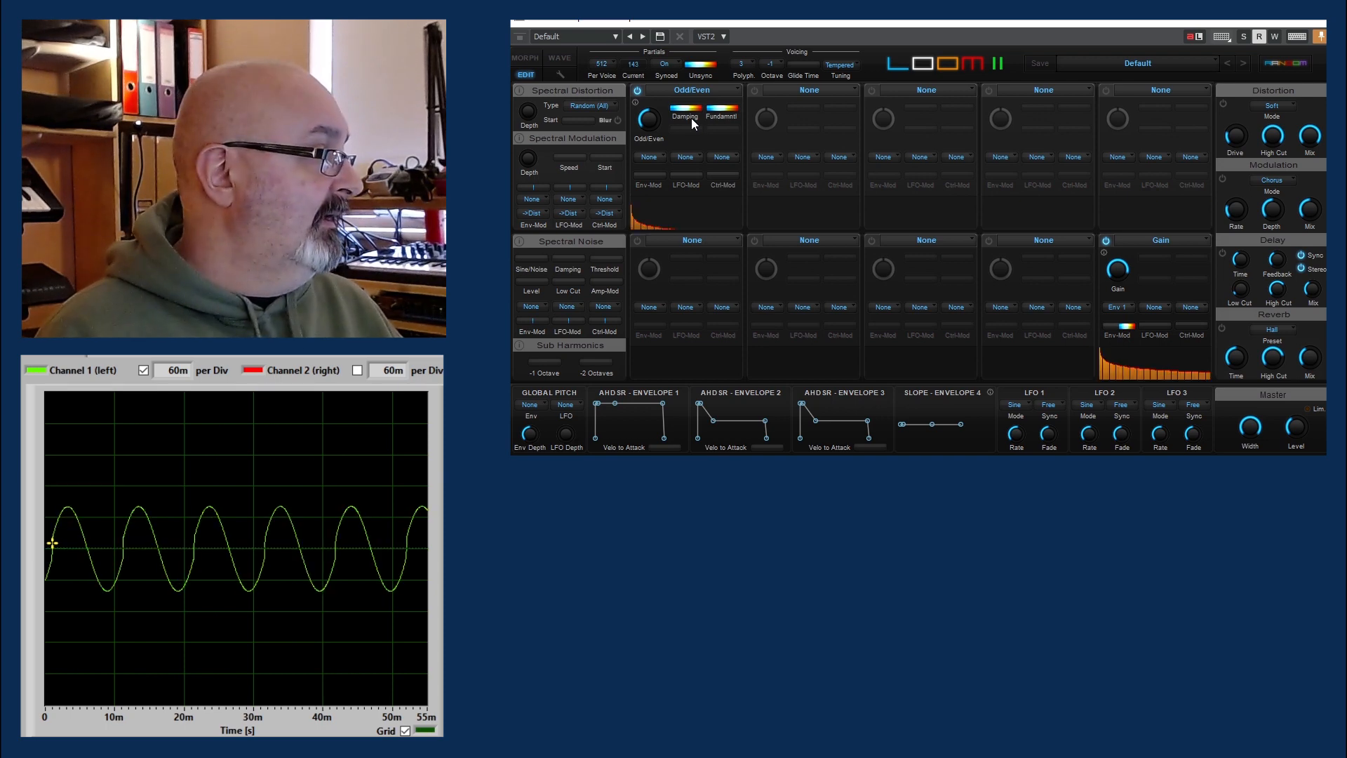
Vary the Odd/Even Damping amount, then turn the Master Level down
{"action": "left_click_drag", "start_coordinate": [691, 116], "coordinate": [678, 114]}
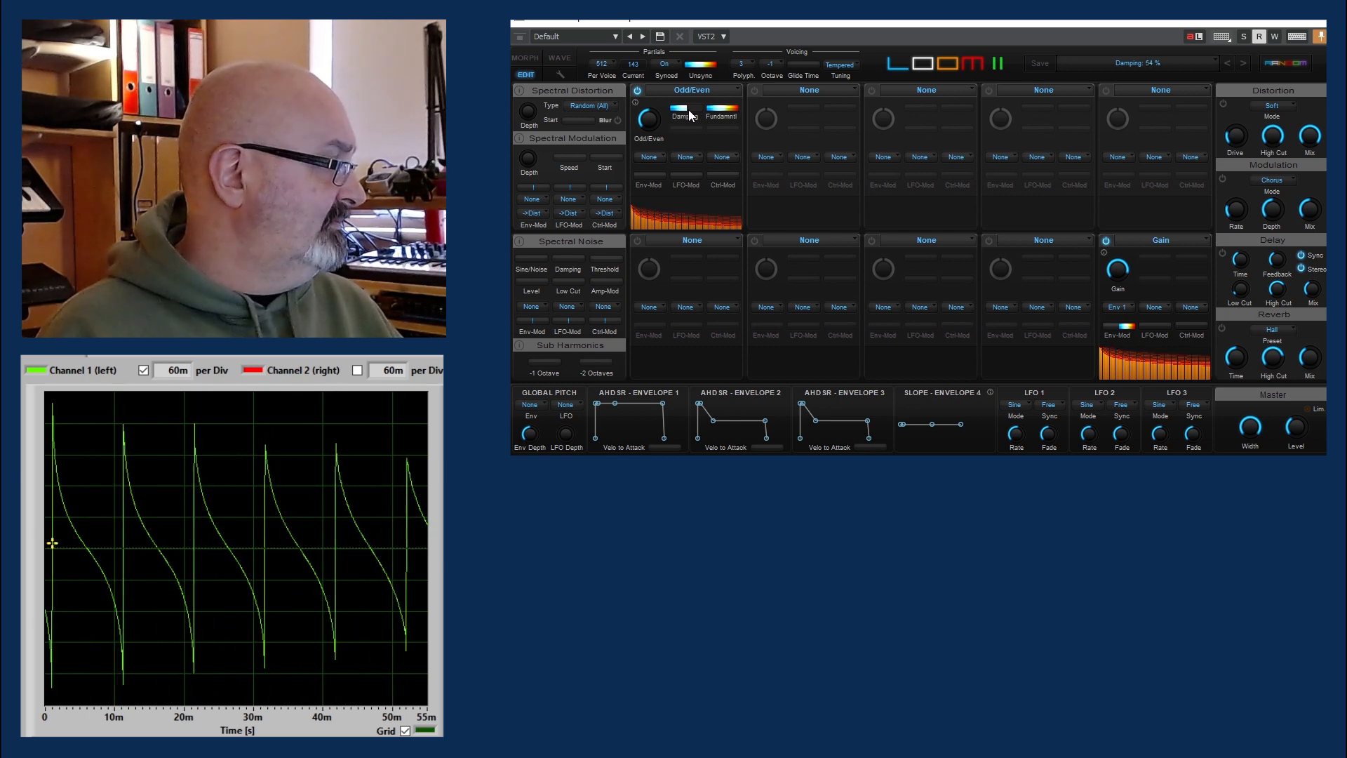
{"action": "left_click_drag", "start_coordinate": [1294, 426], "coordinate": [1297, 450]}
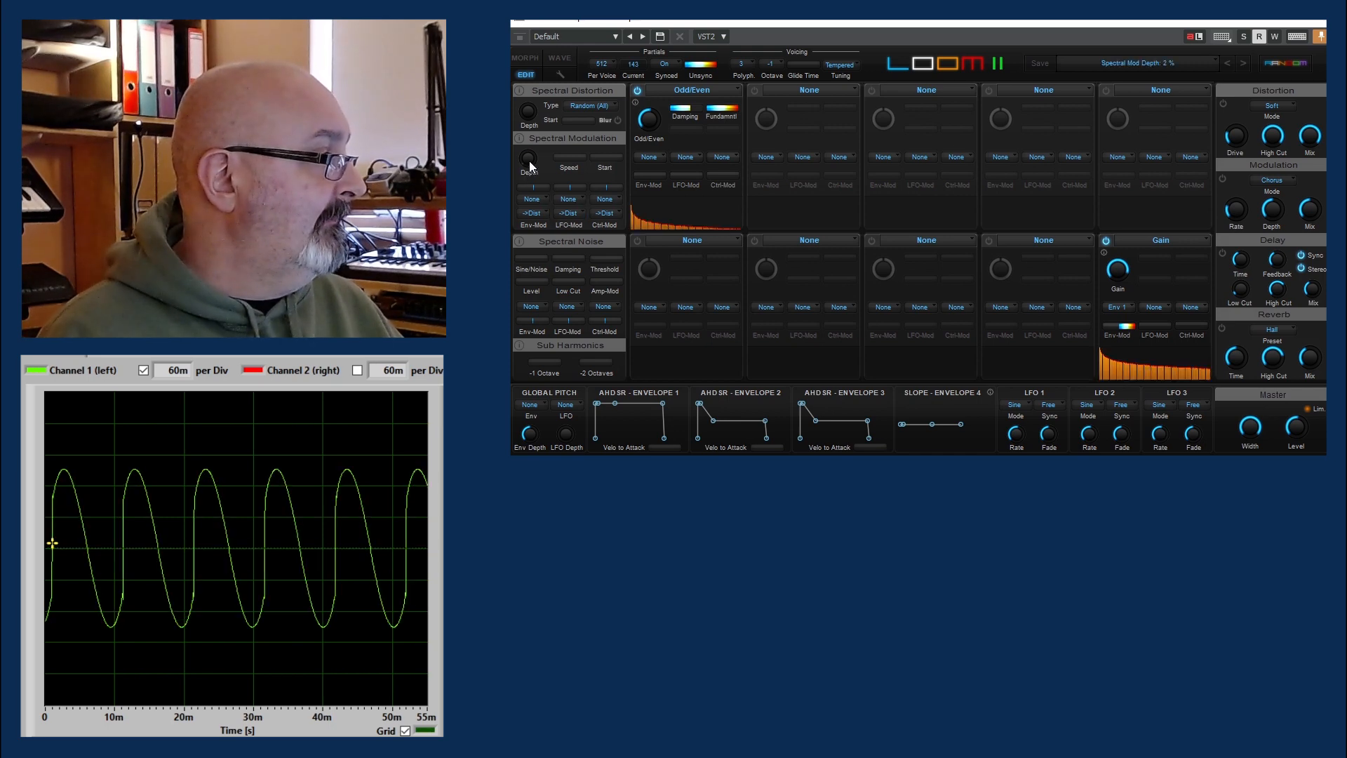
Raise the Spectral Modulation Depth well past 13%, toward roughly 78%
{"action": "left_click_drag", "start_coordinate": [526, 149], "coordinate": [524, 144]}
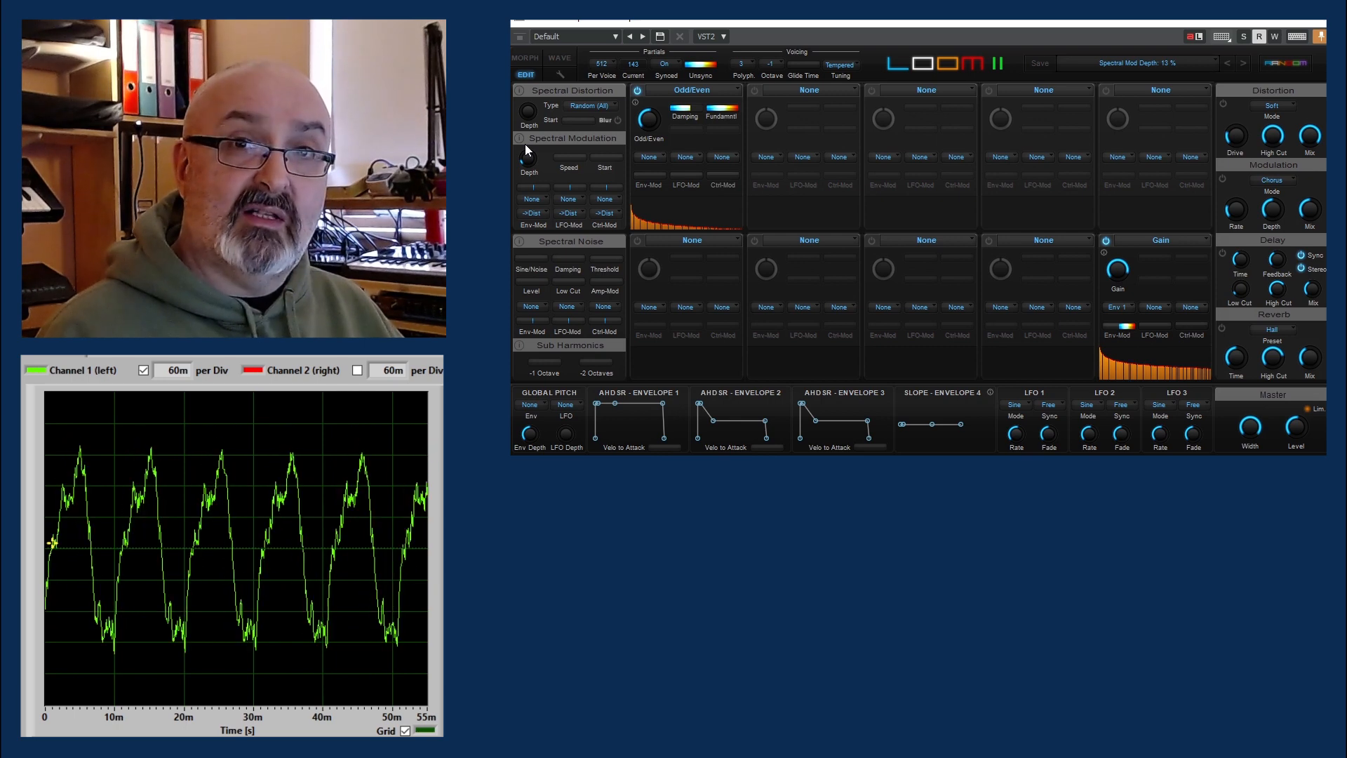
{"action": "left_click_drag", "start_coordinate": [524, 140], "coordinate": [526, 118]}
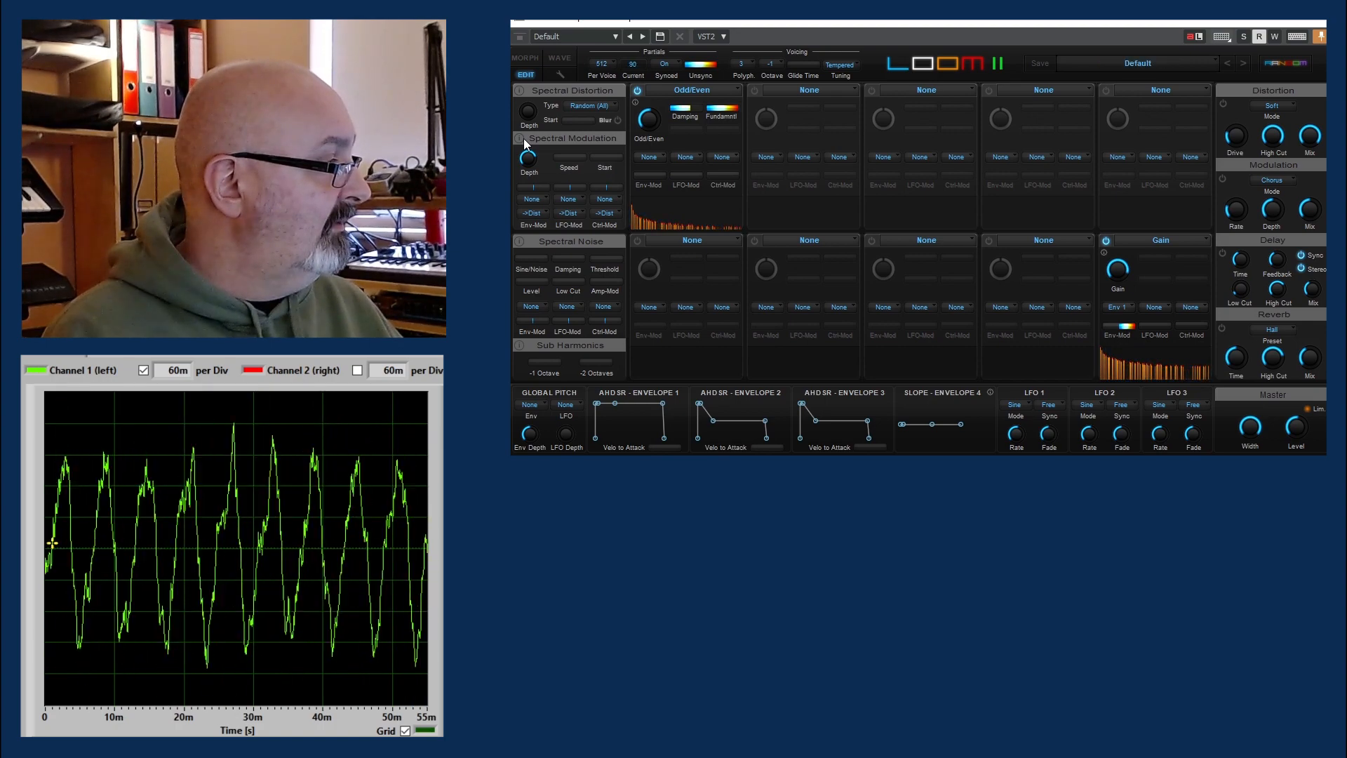
Set the Spectral Modulation Start slider to a higher first partial
{"action": "left_click", "coordinate": [602, 159]}
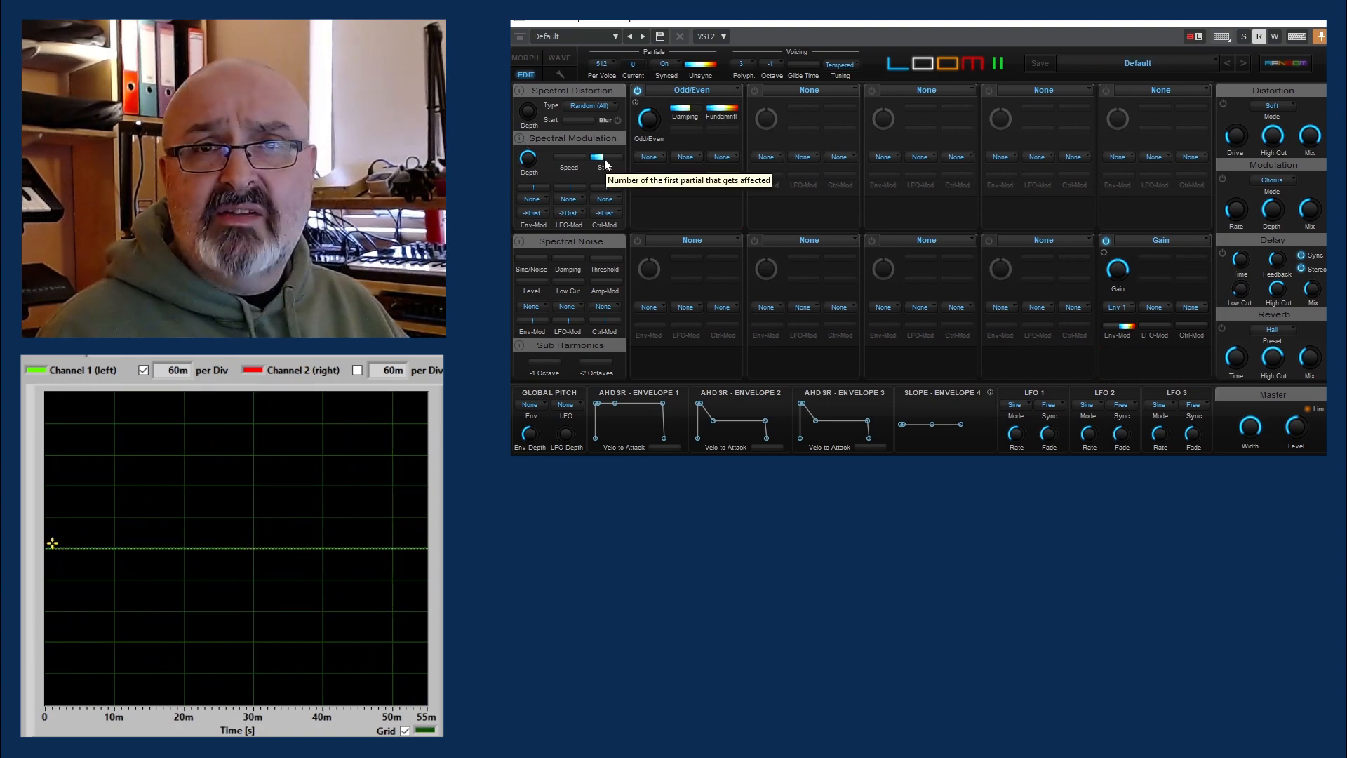